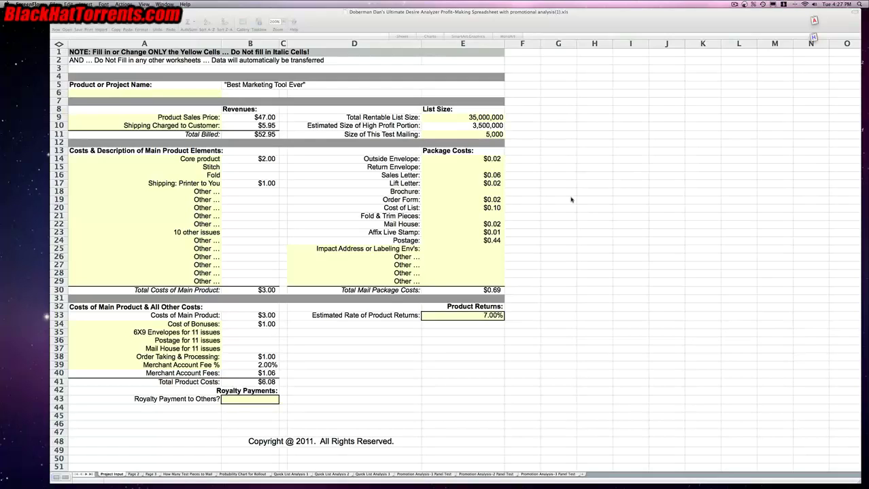
click(549, 27)
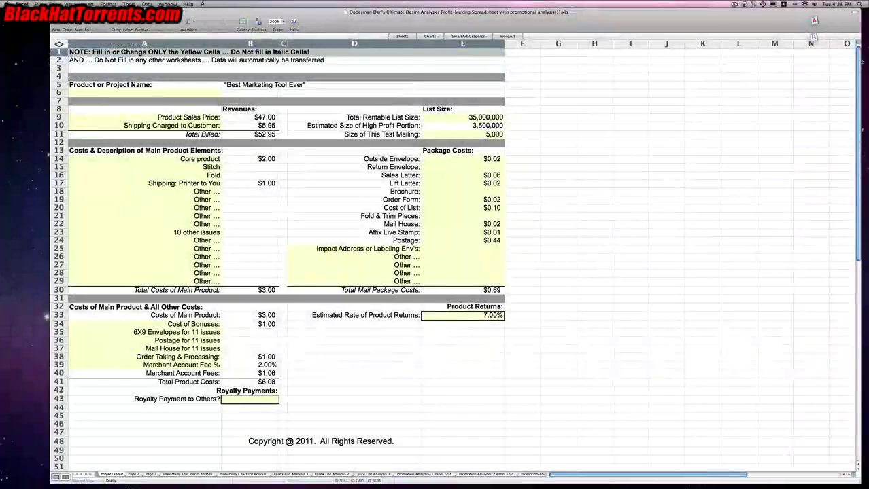
click(39, 4)
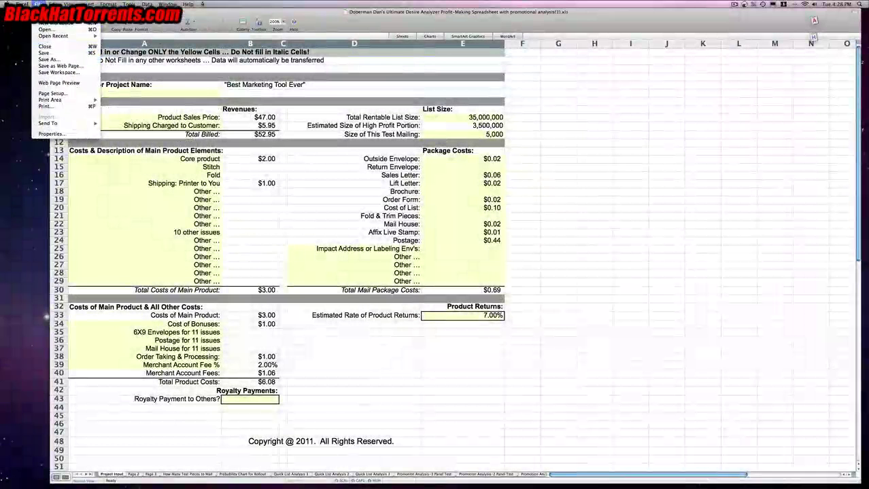
key(Escape)
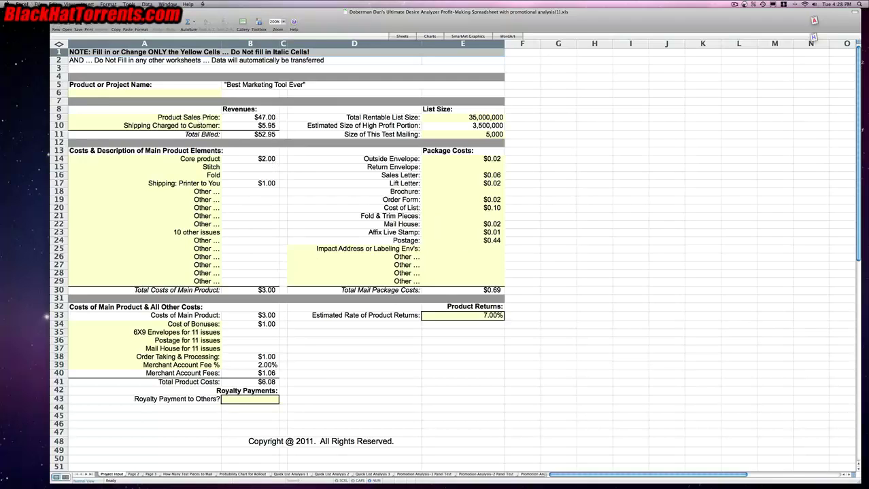
click(38, 4)
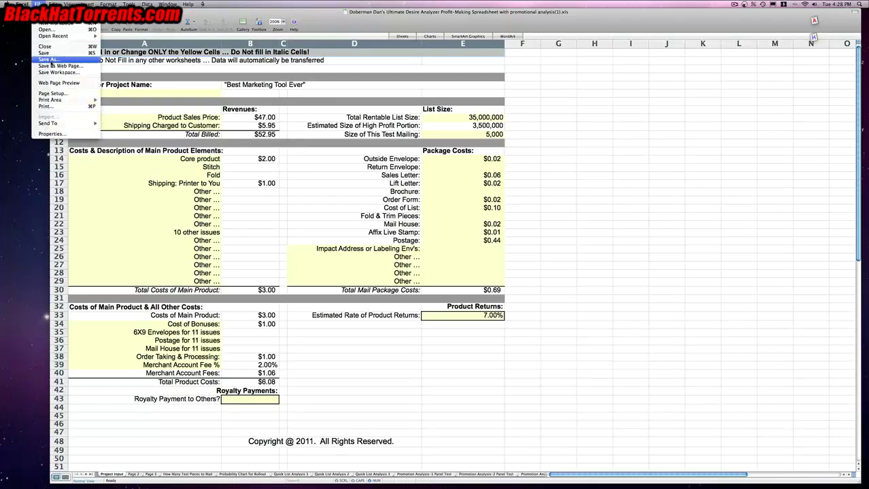
click(316, 21)
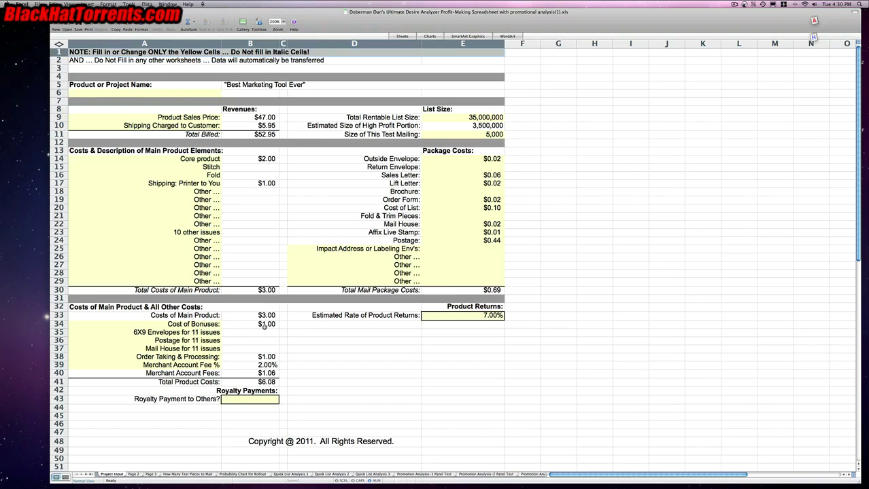
Step: Review the Project Input sheet down to the product cost and royalty payment sections
scroll(264, 325, down, 5)
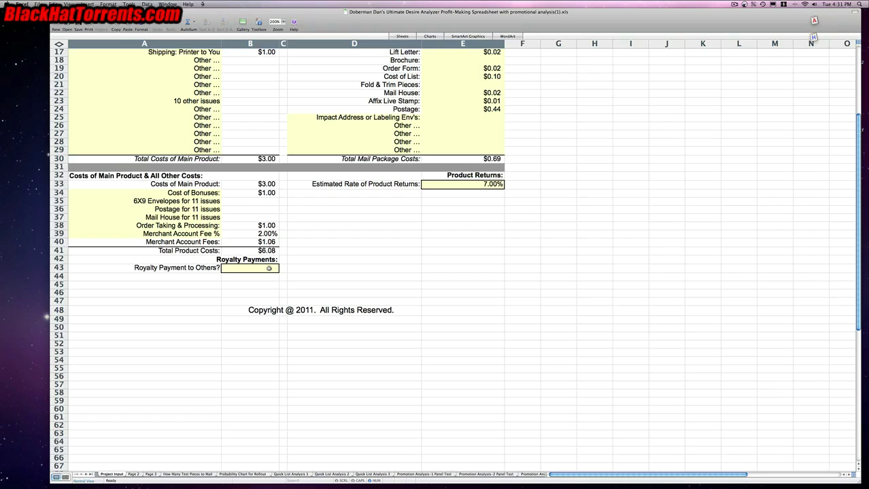
scroll(268, 268, up, 5)
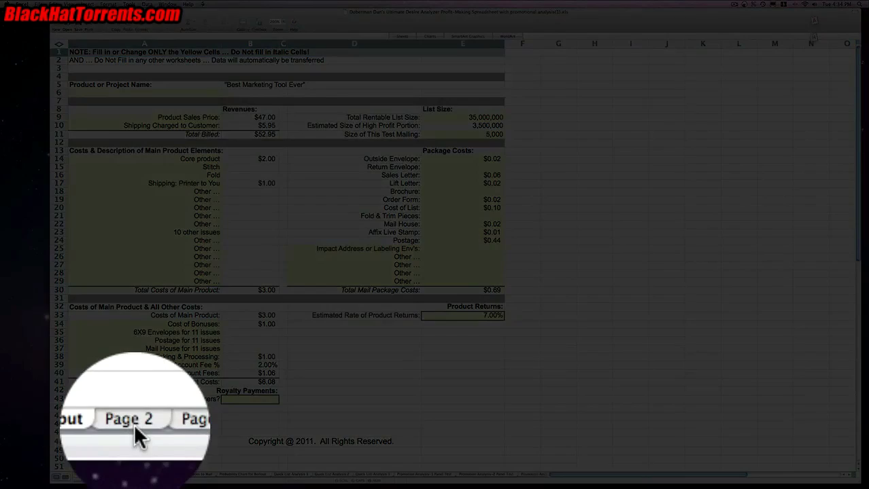
Step: Open the Page 2 sheet and examine its response-rate projections across to the columns for customers gained
click(133, 475)
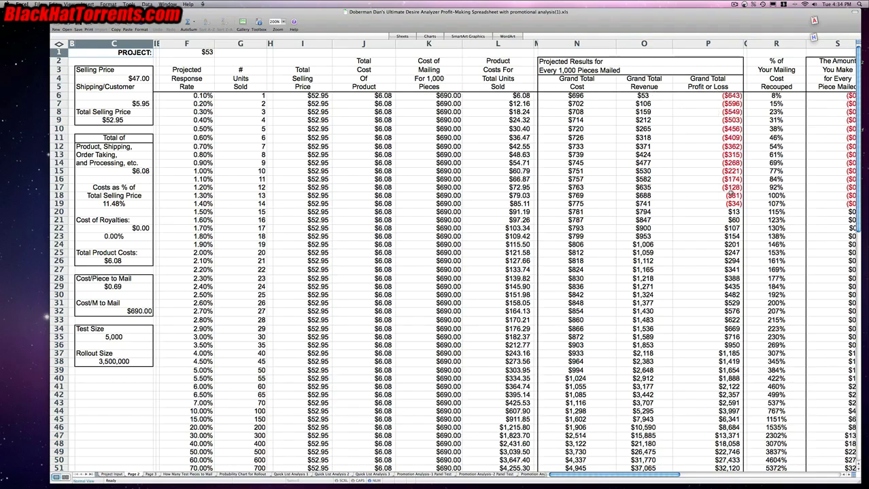
scroll(713, 165, right, 10)
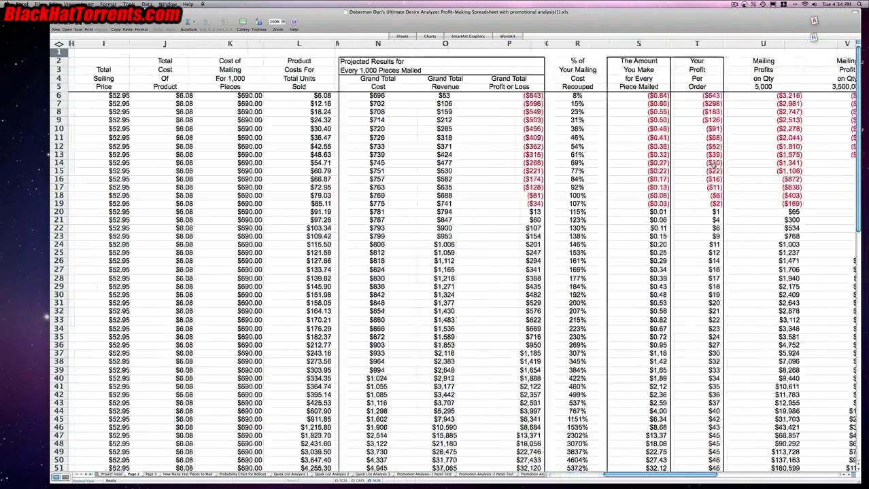
scroll(713, 166, left, 10)
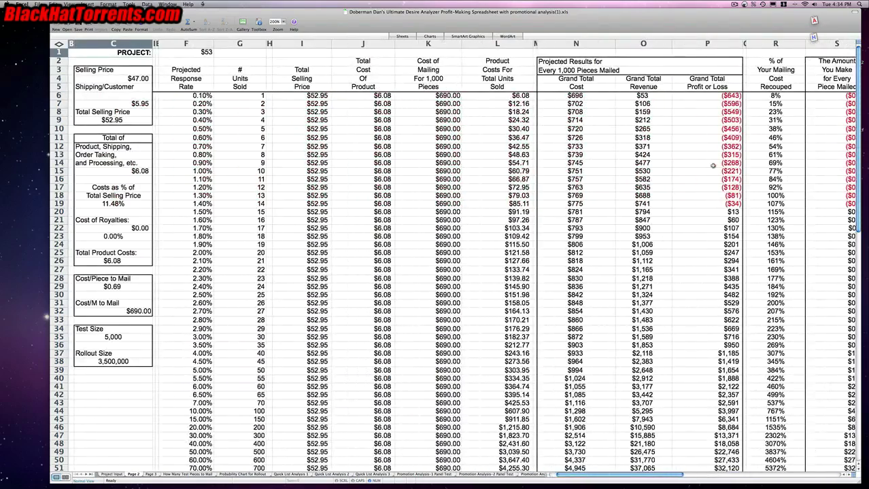
scroll(713, 166, right, 5)
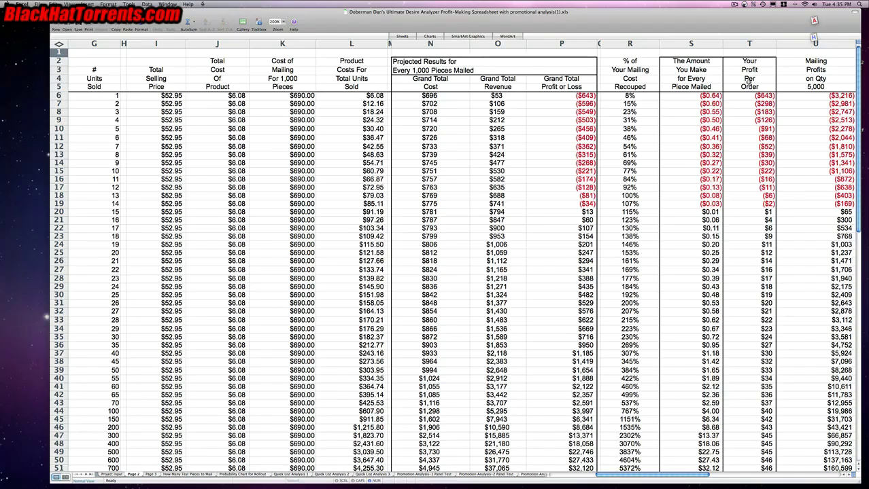
scroll(748, 81, right, 2)
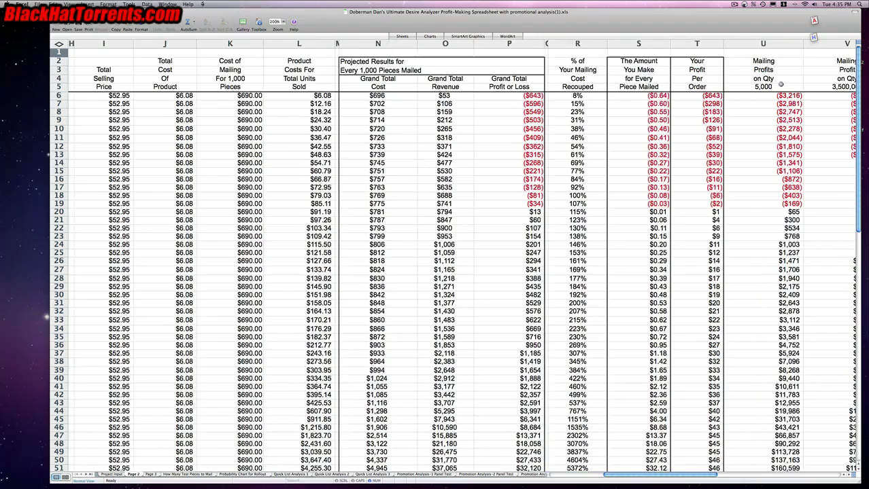
scroll(780, 83, right, 4)
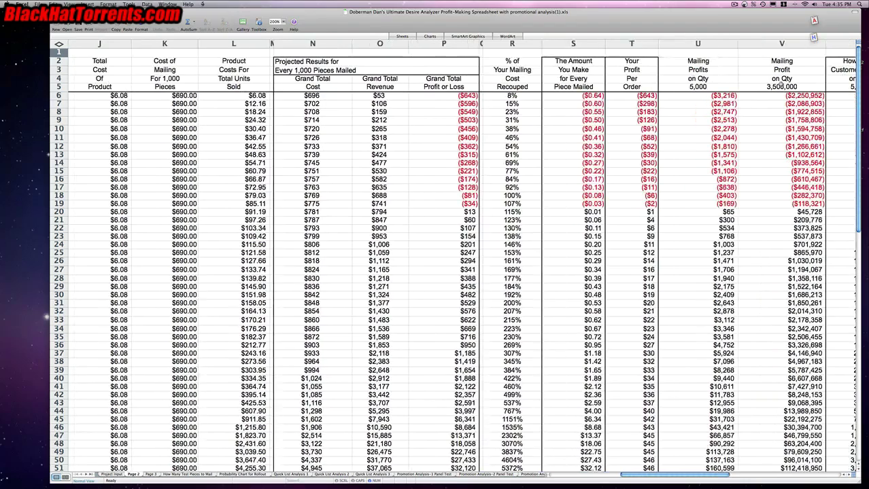
scroll(776, 85, right, 4)
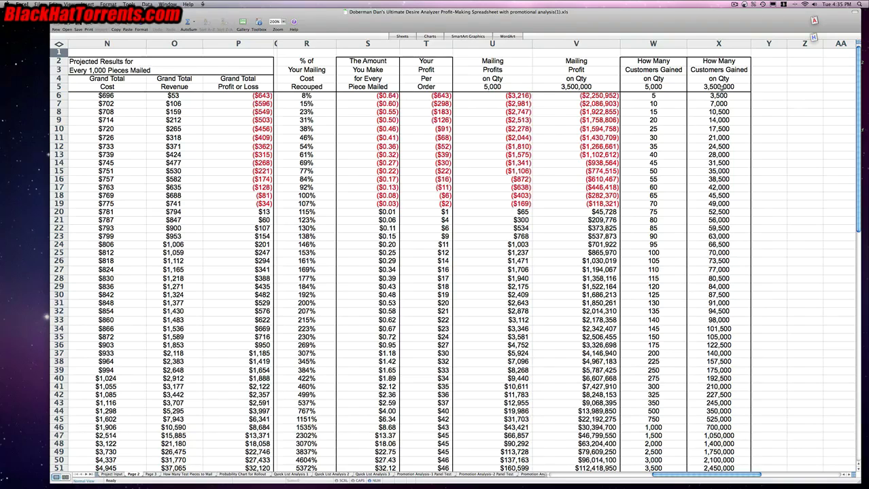
scroll(675, 90, left, 10)
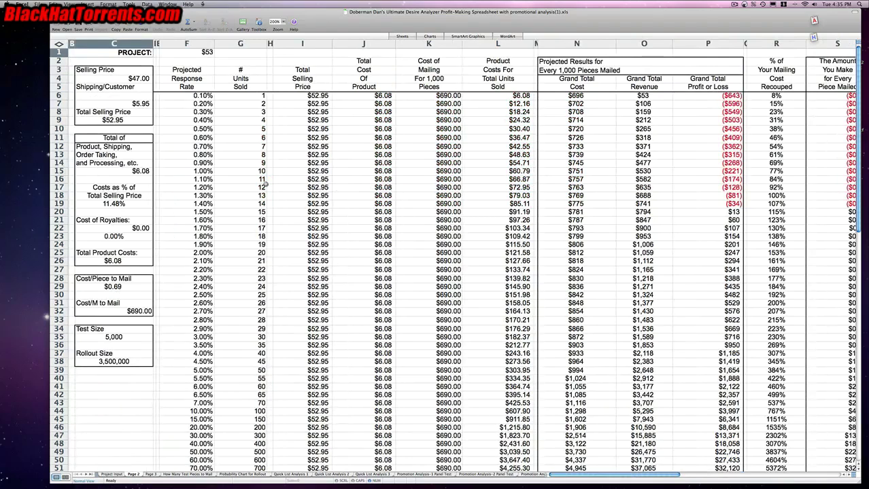
Step: Select the whole 1.00% response rate row and examine its figures across to the mailing profit columns
click(60, 171)
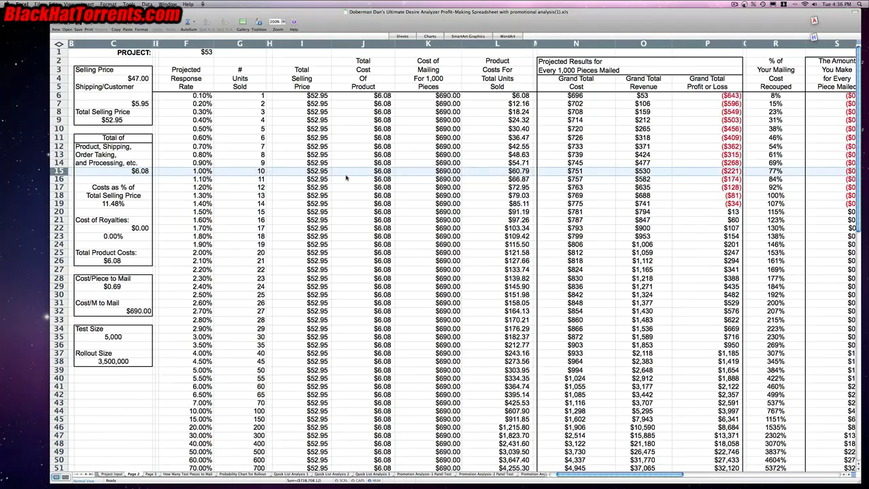
scroll(346, 179, right, 3)
scroll(346, 178, right, 4)
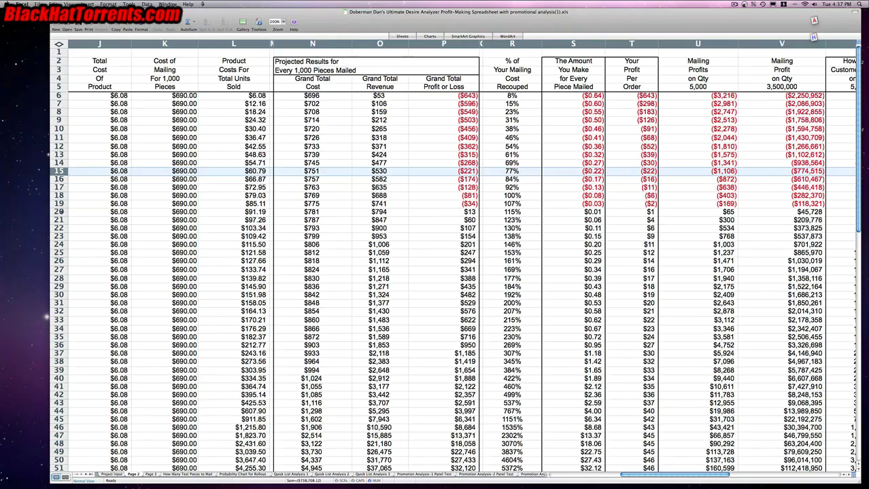
Step: Select the whole 1.50% response rate row and examine its profit figures and the customers gained
click(59, 212)
scroll(60, 212, left, 5)
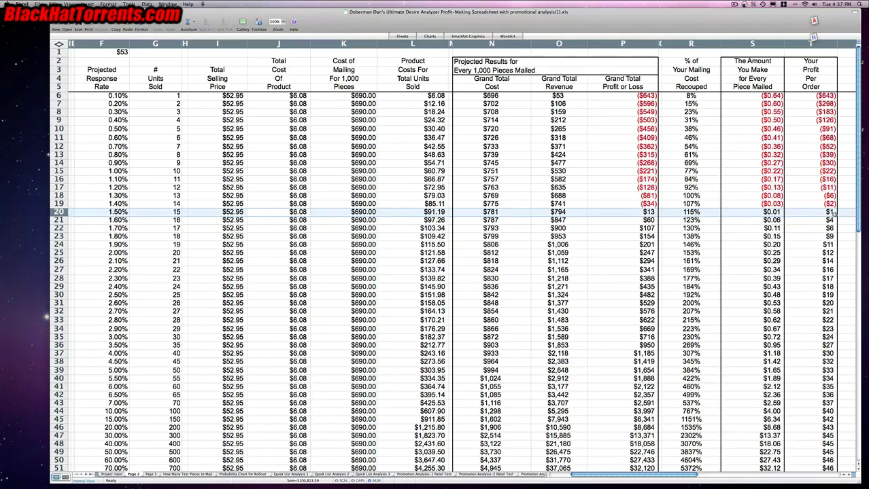
scroll(830, 214, right, 10)
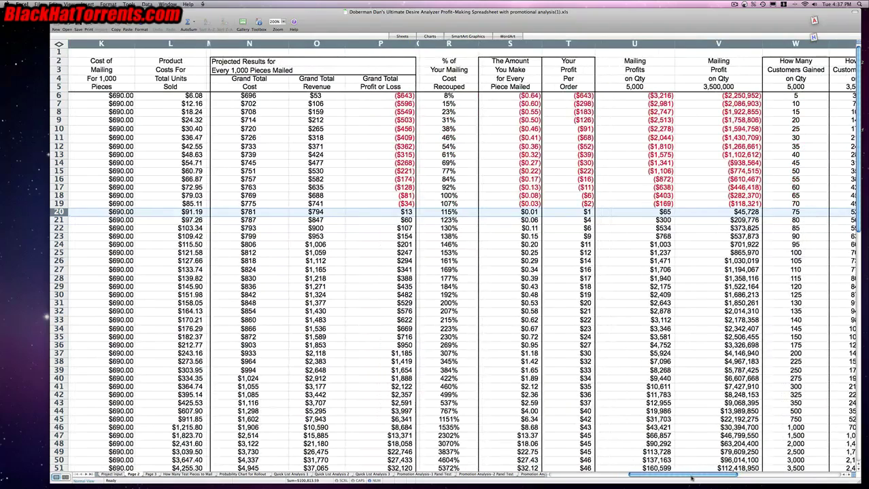
drag(692, 478, 722, 479)
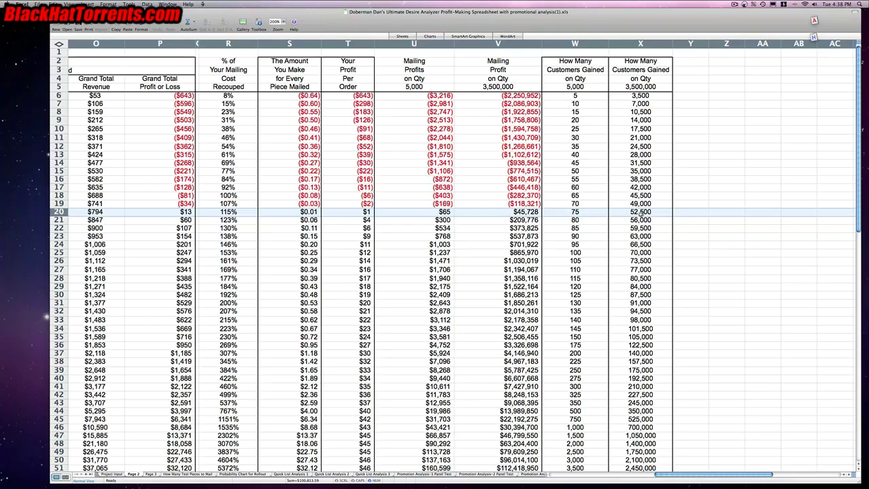
scroll(641, 213, left, 3)
scroll(641, 212, left, 5)
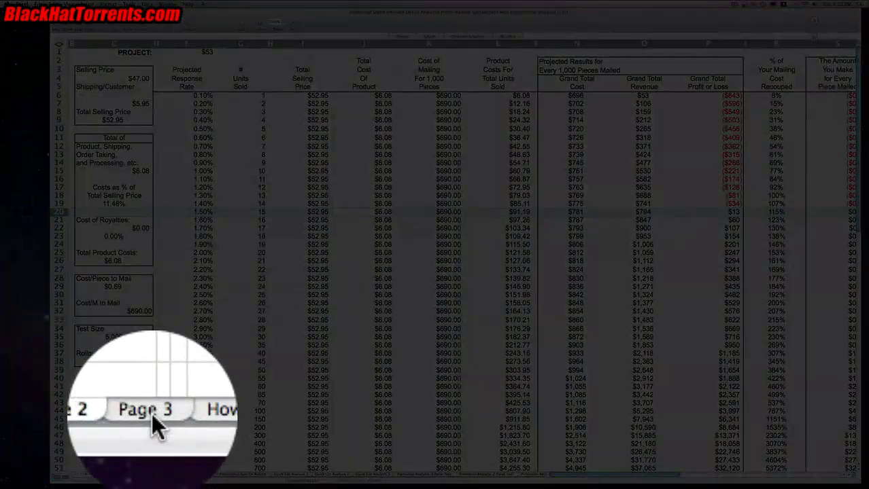
Step: Open the Page 3 sheet, select the row for pure profit on 1.5% response and compare it across selling prices up to Plus 50%
click(150, 474)
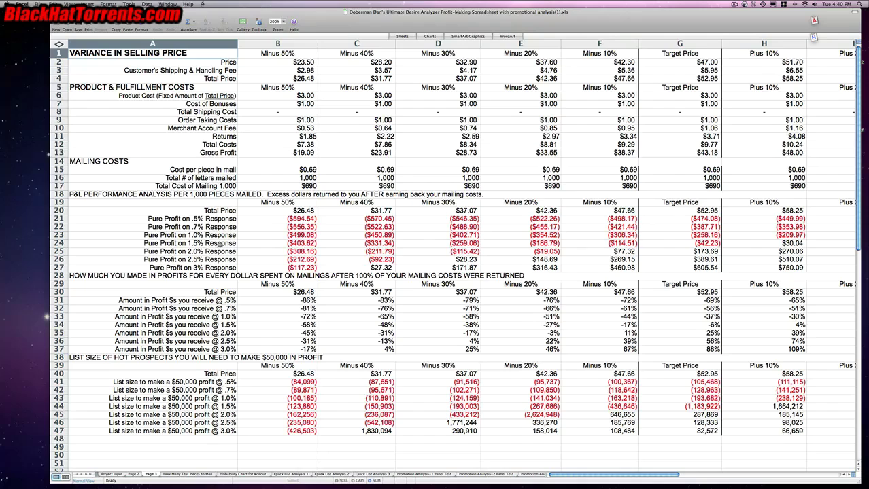
click(60, 242)
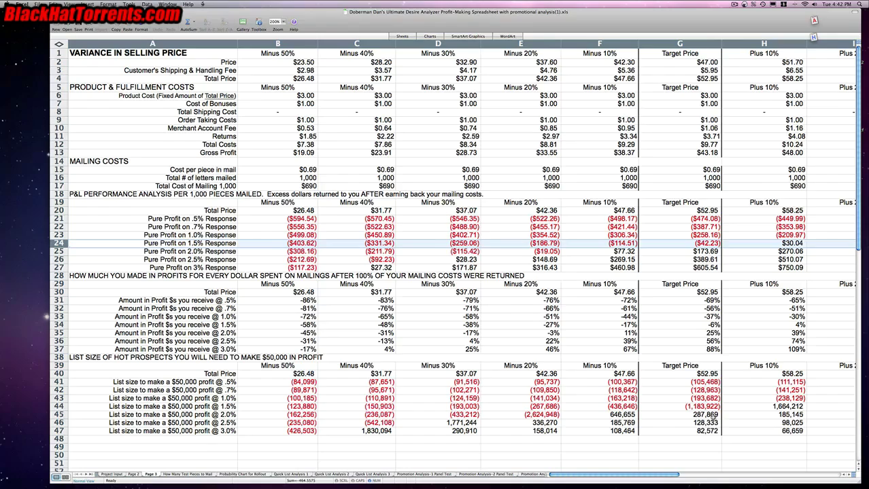
scroll(687, 80, right, 5)
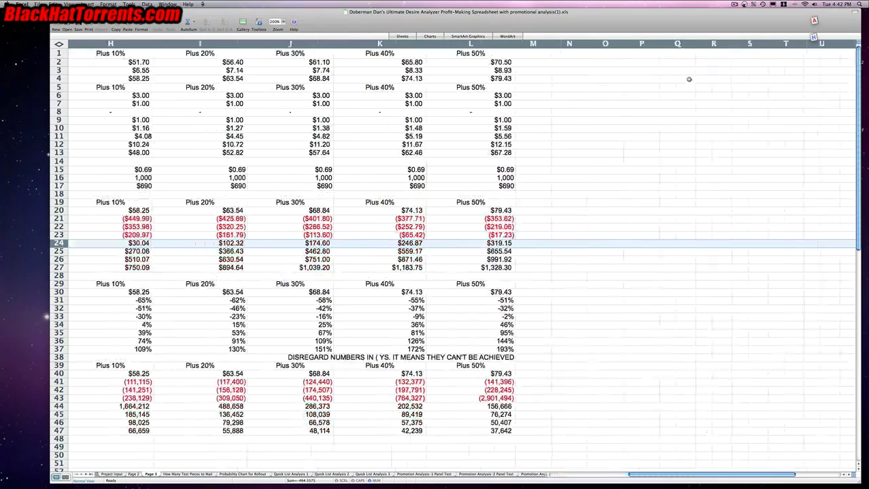
scroll(637, 213, left, 5)
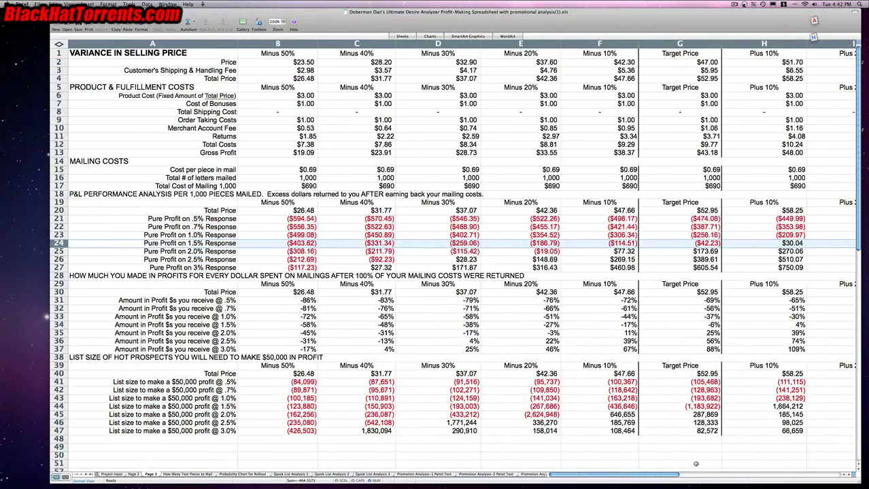
drag(673, 478, 698, 477)
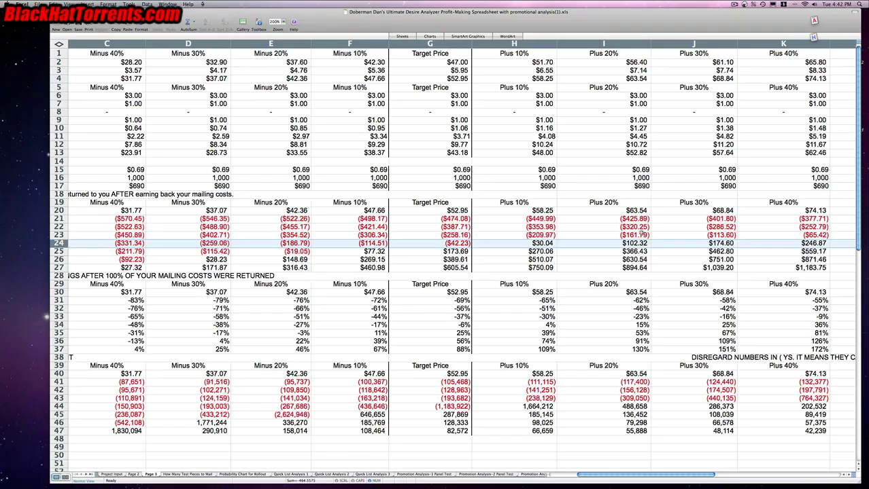
scroll(639, 243, left, 5)
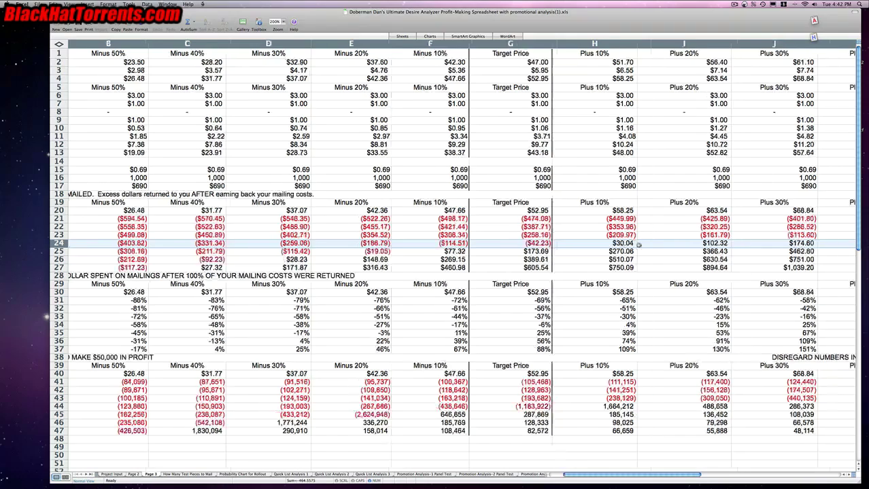
scroll(639, 244, right, 5)
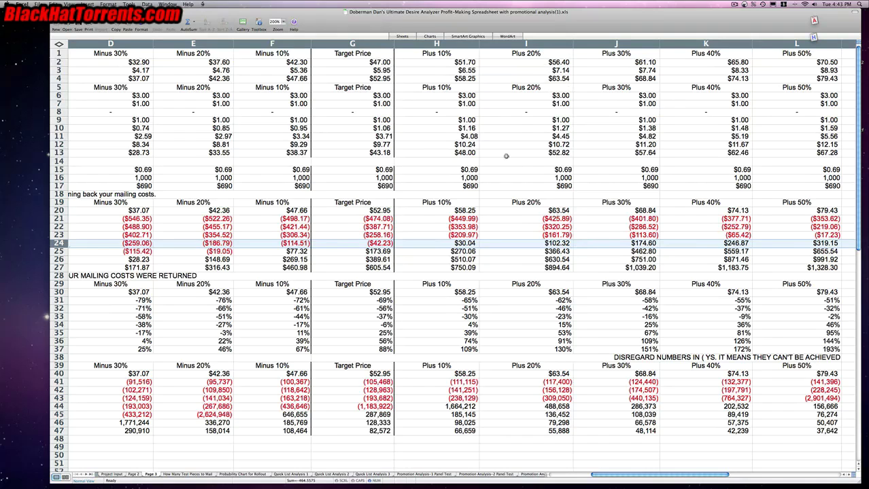
scroll(506, 156, left, 3)
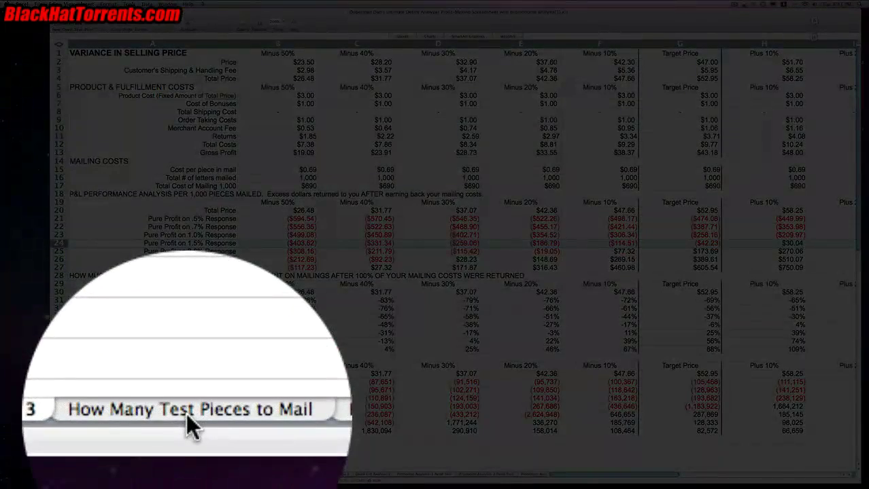
Step: On the How Many Test Pieces to Mail sheet, set the number of responses needed from the table to 14
click(188, 474)
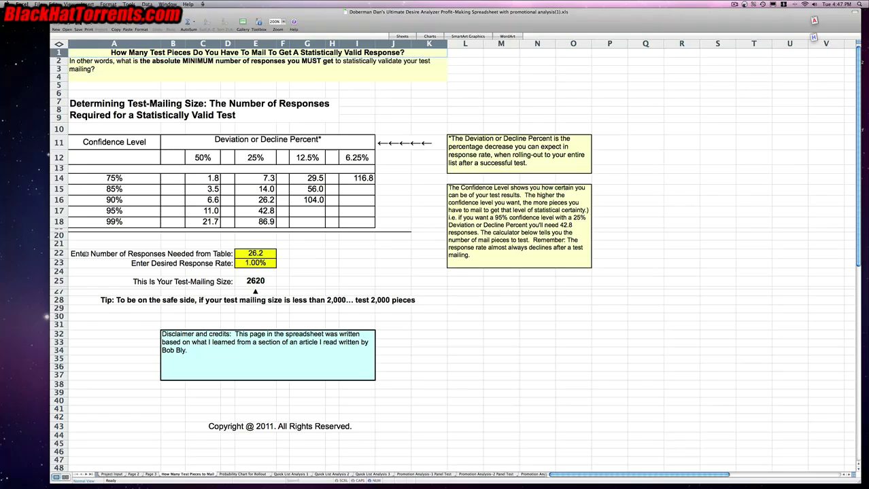
click(253, 253)
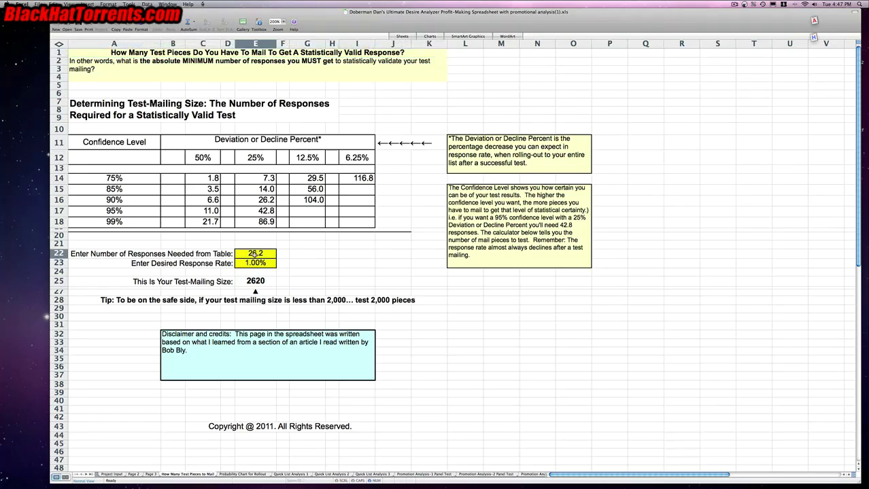
text(14)
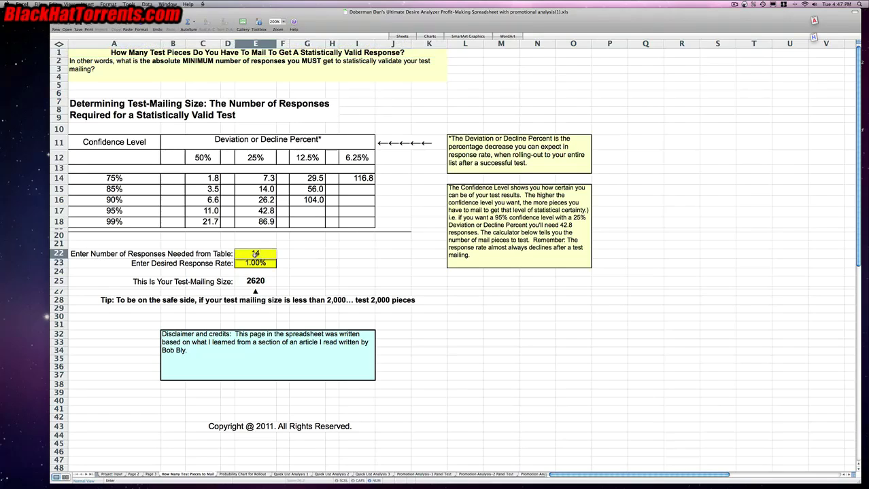
key(Return)
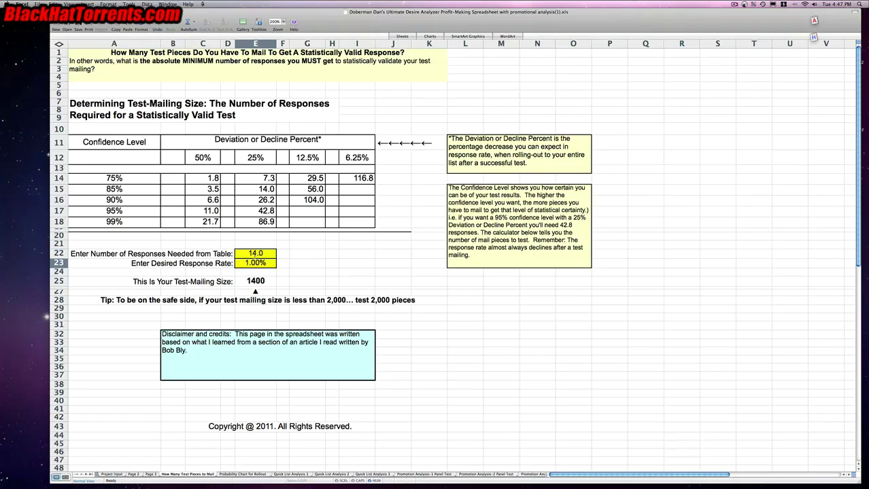